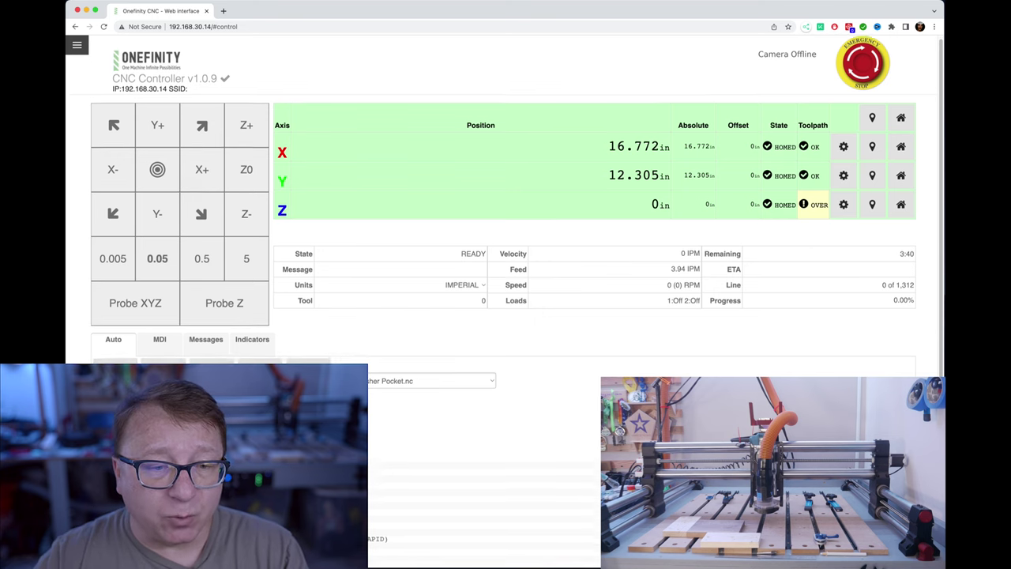
Scroll to the Washer Pocket G-code listing and highlight G90 and G91.1 on line 9.
{"action": "scroll", "coordinate": [169, 344], "scroll_direction": "down", "scroll_amount": 3}
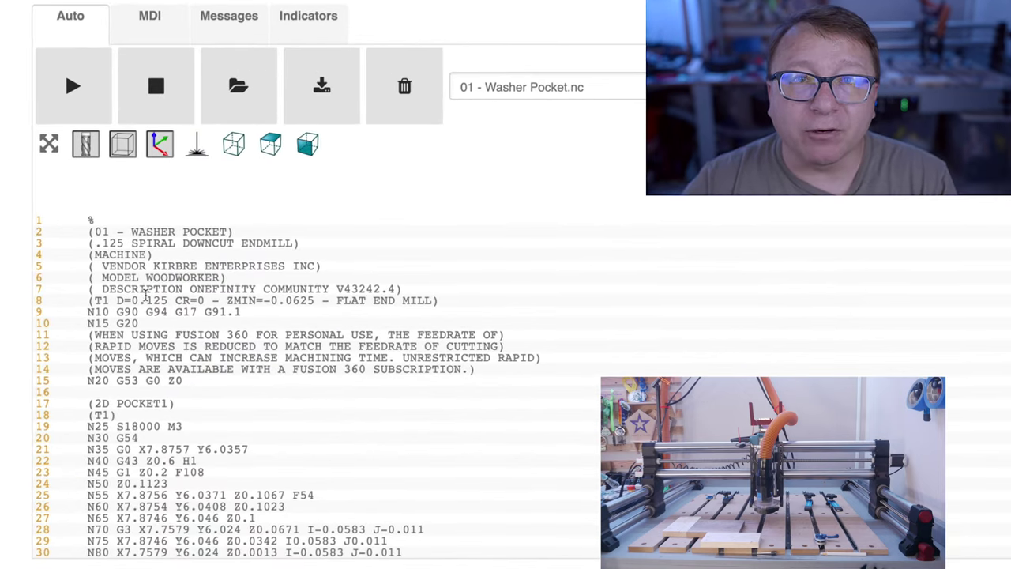
{"action": "scroll", "coordinate": [343, 317], "scroll_direction": "down", "scroll_amount": 1}
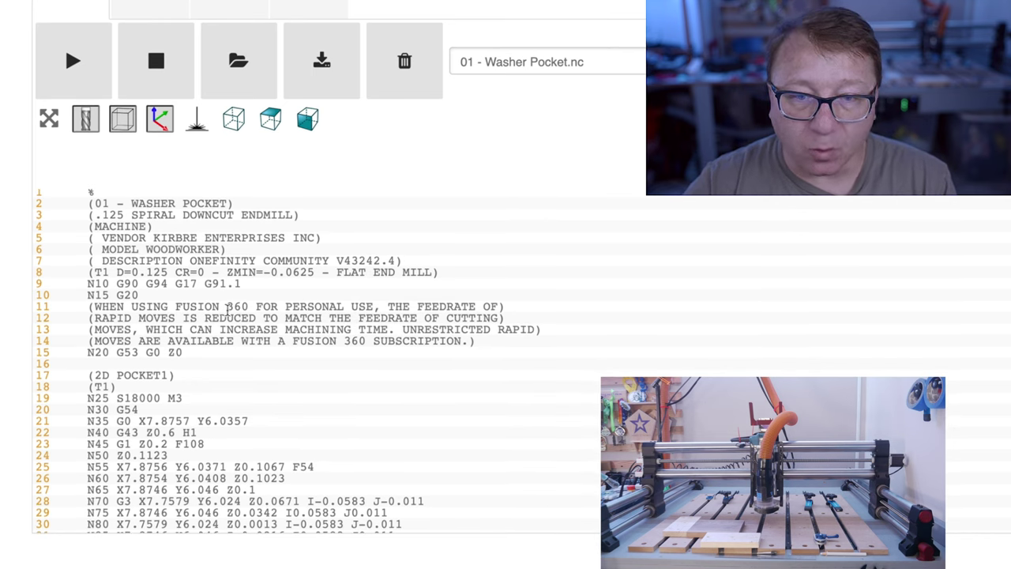
{"action": "left_click_drag", "start_coordinate": [87, 282], "coordinate": [277, 288]}
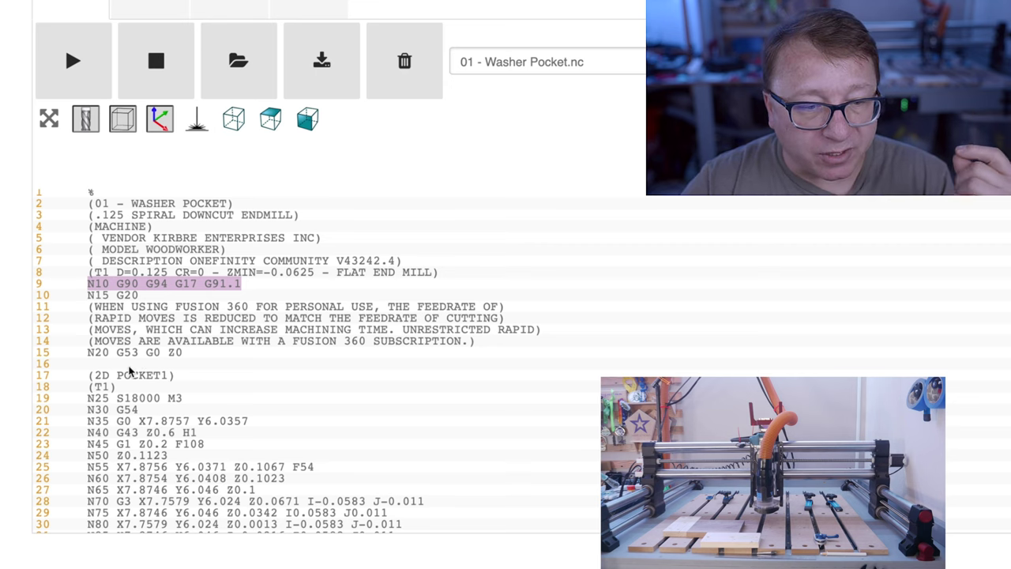
{"action": "left_click", "coordinate": [157, 300]}
{"action": "left_click_drag", "start_coordinate": [116, 286], "coordinate": [139, 288]}
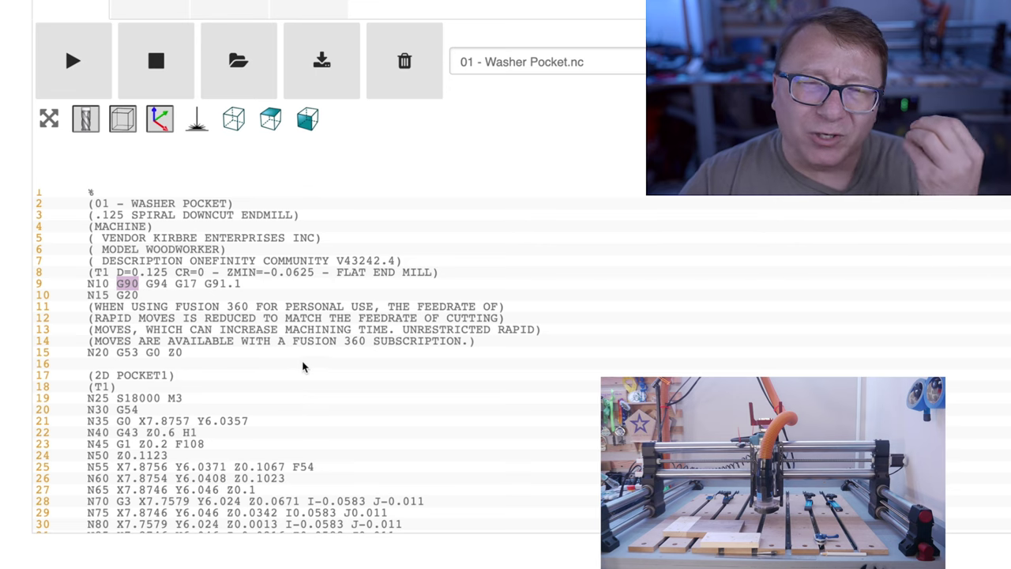
{"action": "left_click_drag", "start_coordinate": [206, 283], "coordinate": [240, 283]}
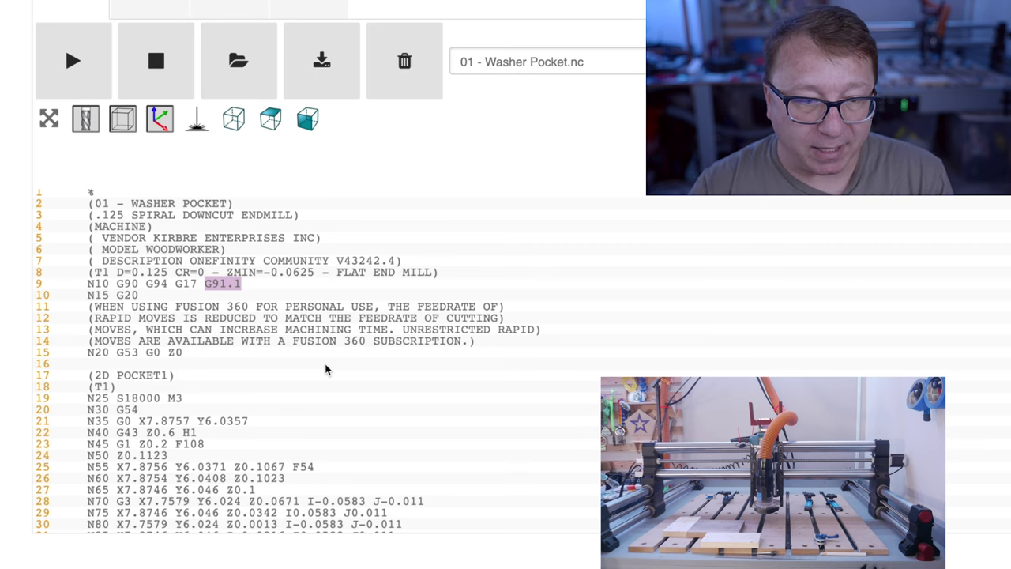
{"action": "scroll", "coordinate": [328, 369], "scroll_direction": "down", "scroll_amount": 1}
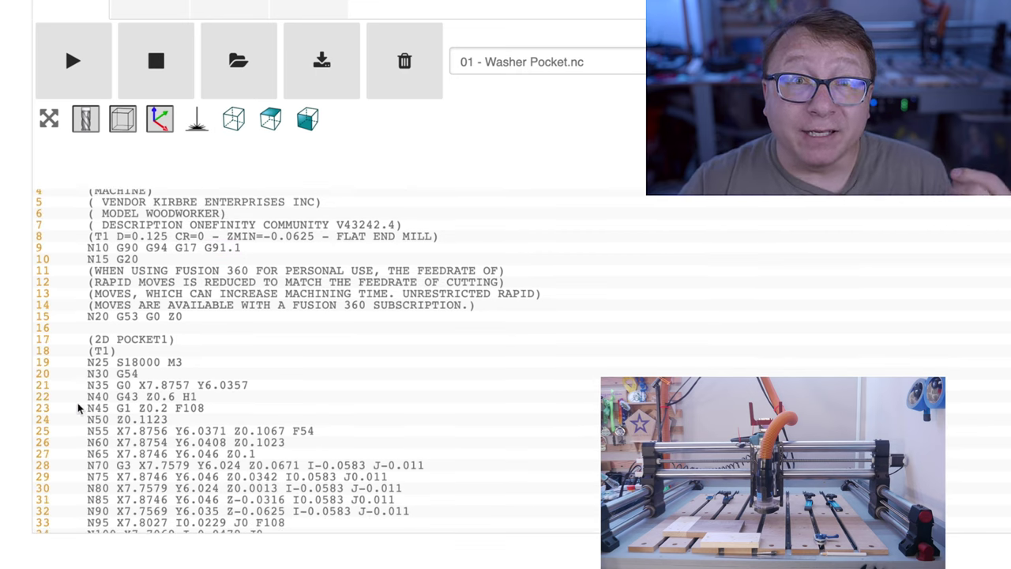
{"action": "double_click", "coordinate": [119, 259]}
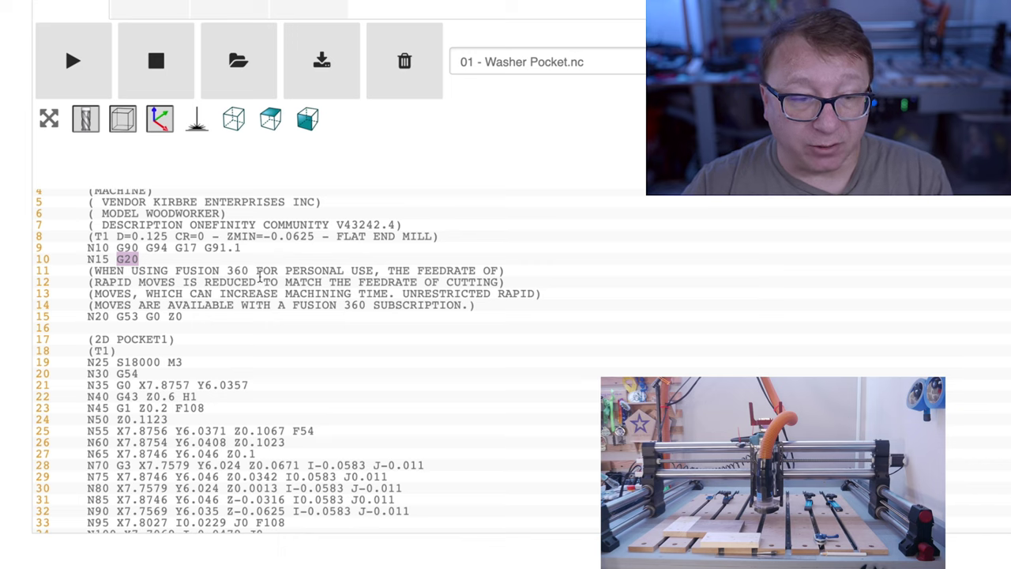
{"action": "scroll", "coordinate": [237, 279], "scroll_direction": "down", "scroll_amount": 1}
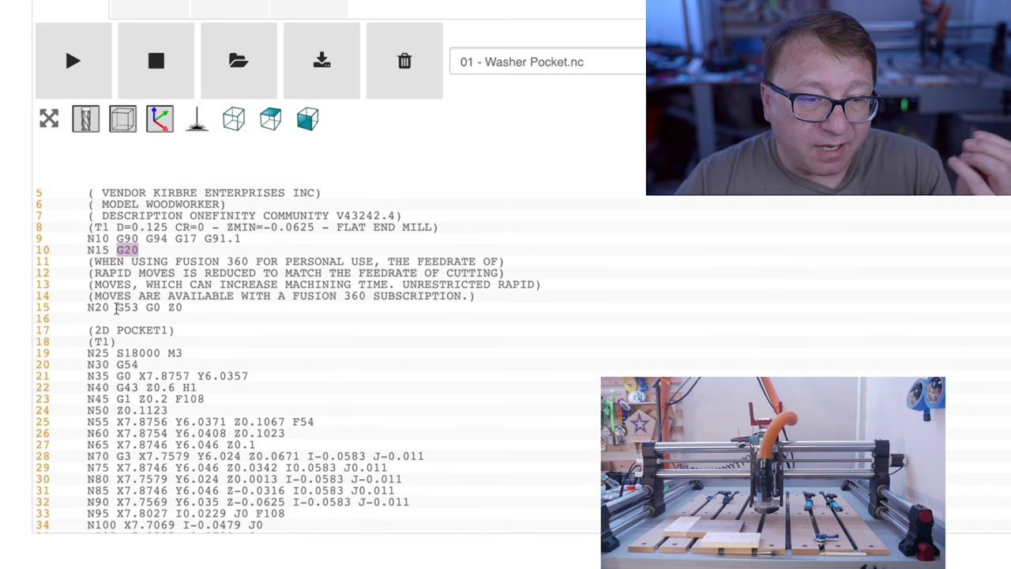
{"action": "left_click_drag", "start_coordinate": [88, 307], "coordinate": [206, 315]}
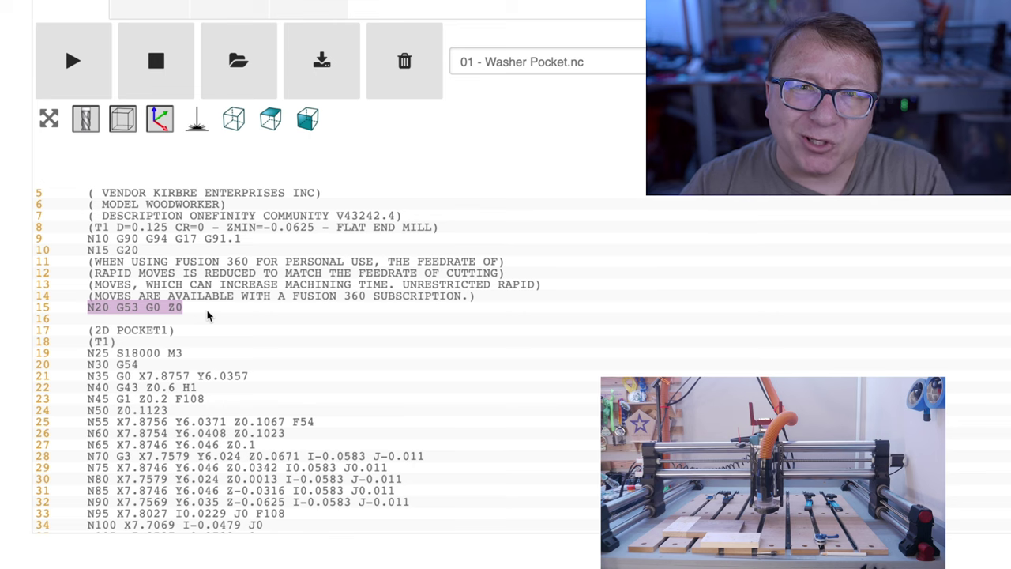
{"action": "scroll", "coordinate": [158, 341], "scroll_direction": "down", "scroll_amount": 2}
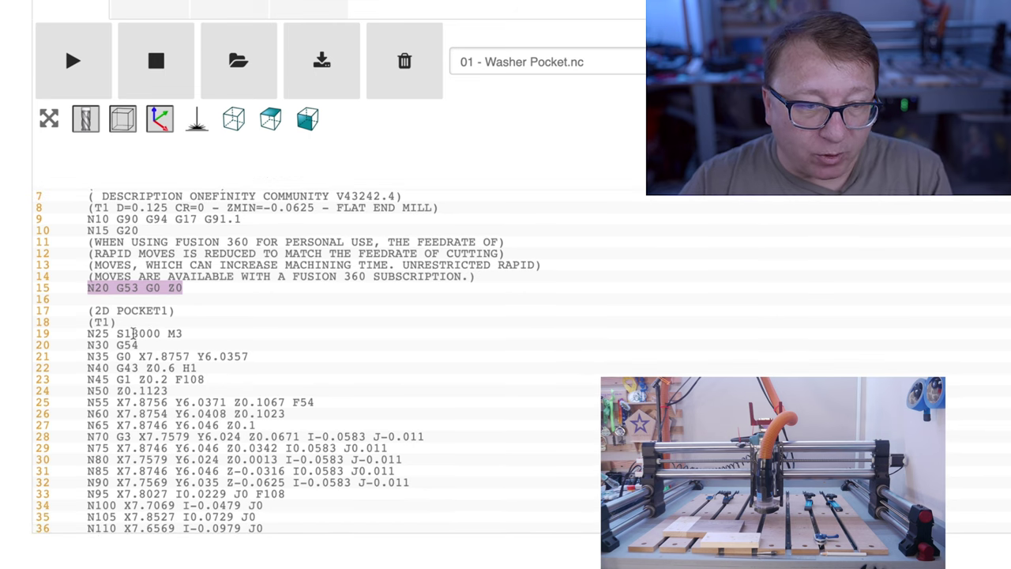
{"action": "left_click_drag", "start_coordinate": [87, 332], "coordinate": [186, 338]}
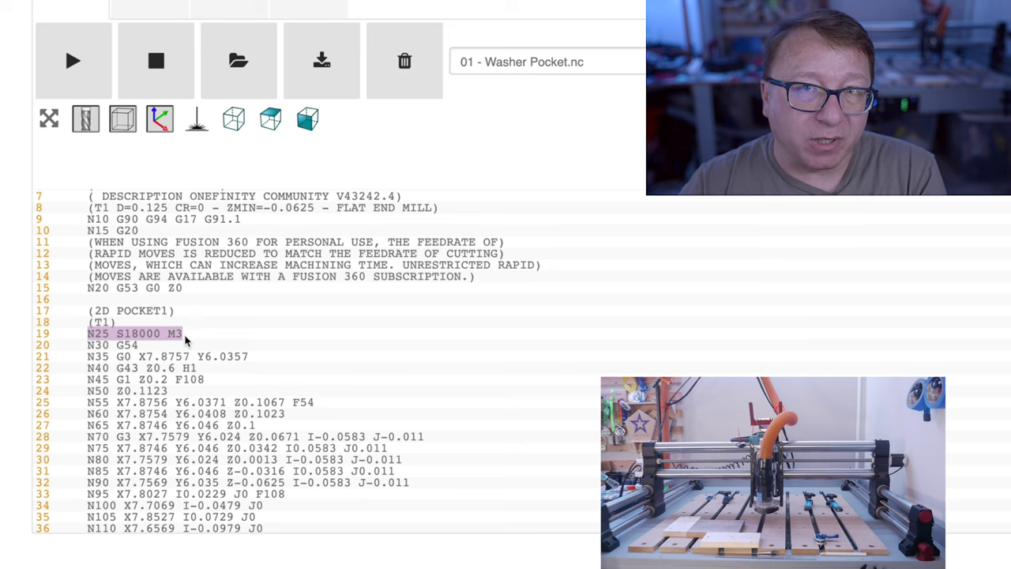
{"action": "left_click_drag", "start_coordinate": [117, 334], "coordinate": [169, 333]}
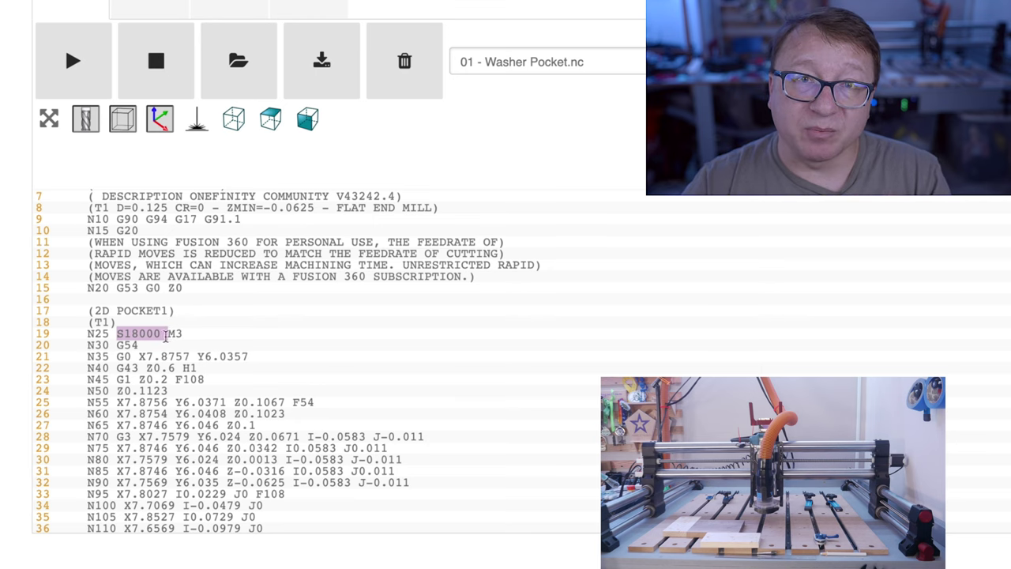
{"action": "left_click_drag", "start_coordinate": [139, 344], "coordinate": [116, 344]}
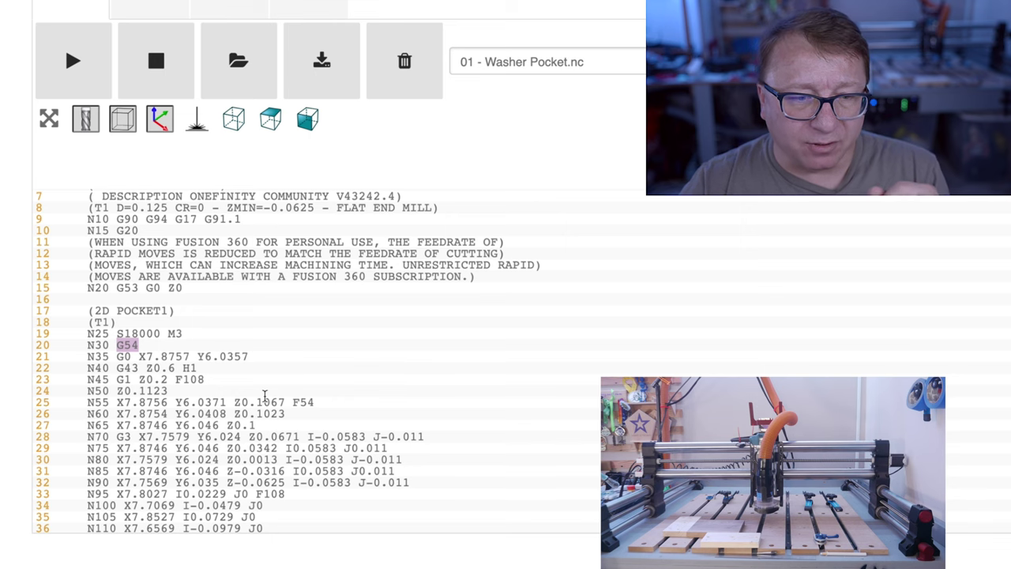
{"action": "left_click_drag", "start_coordinate": [116, 356], "coordinate": [262, 368]}
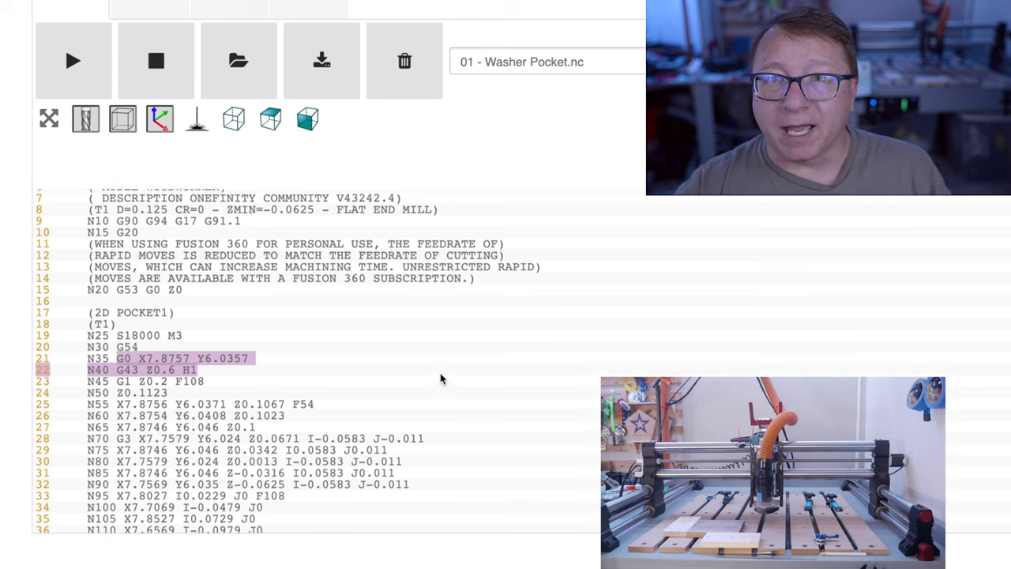
{"action": "scroll", "coordinate": [427, 363], "scroll_direction": "up", "scroll_amount": 1}
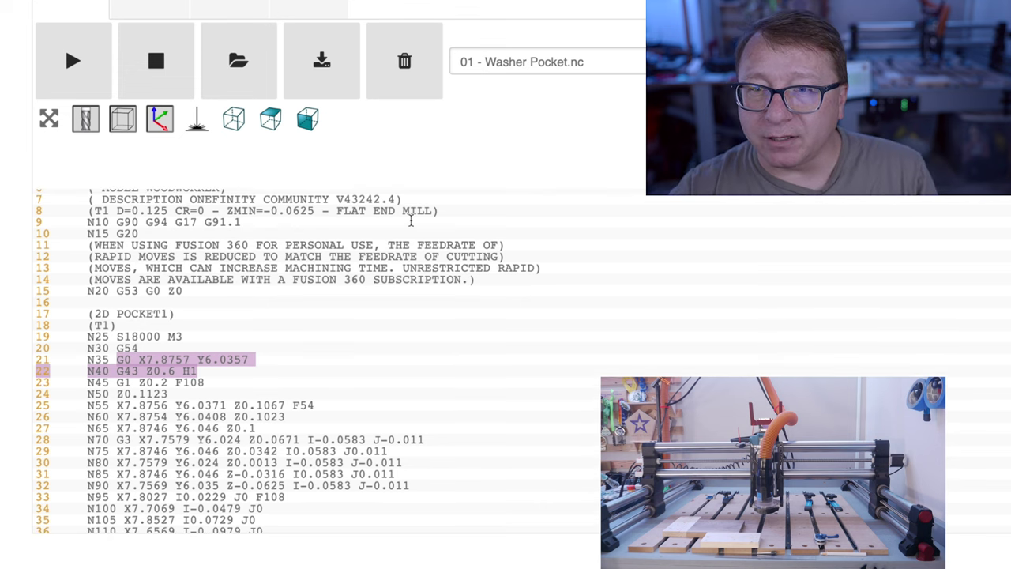
{"action": "scroll", "coordinate": [364, 174], "scroll_direction": "up", "scroll_amount": 3}
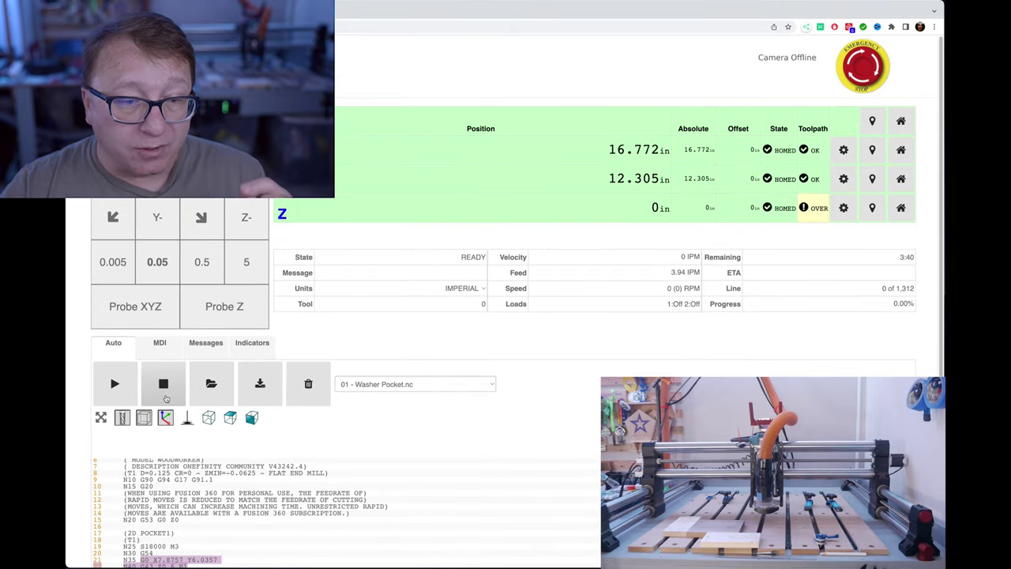
In the MDI console, run G90 to set absolute positioning.
{"action": "left_click", "coordinate": [159, 343]}
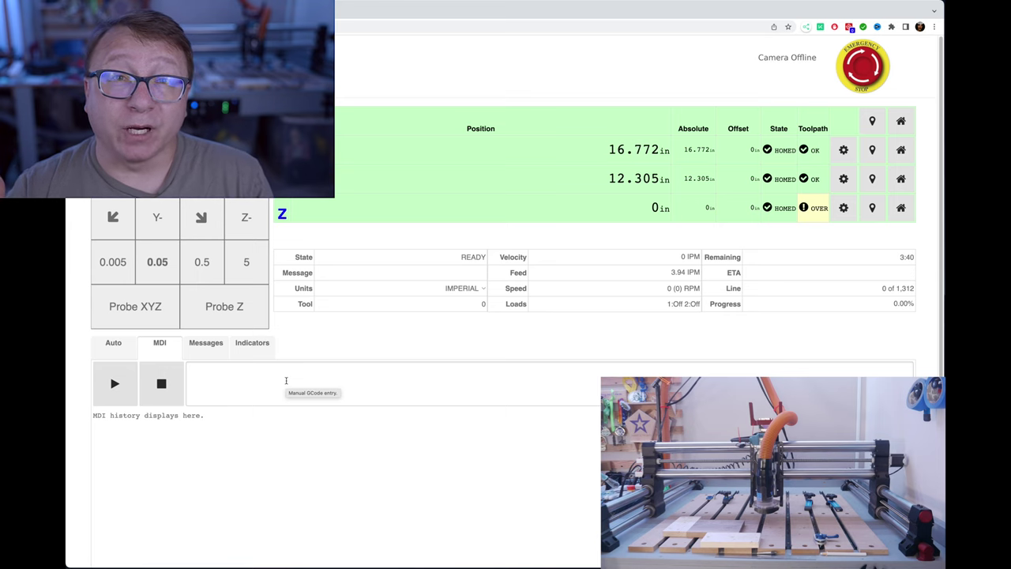
{"action": "left_click", "coordinate": [228, 368]}
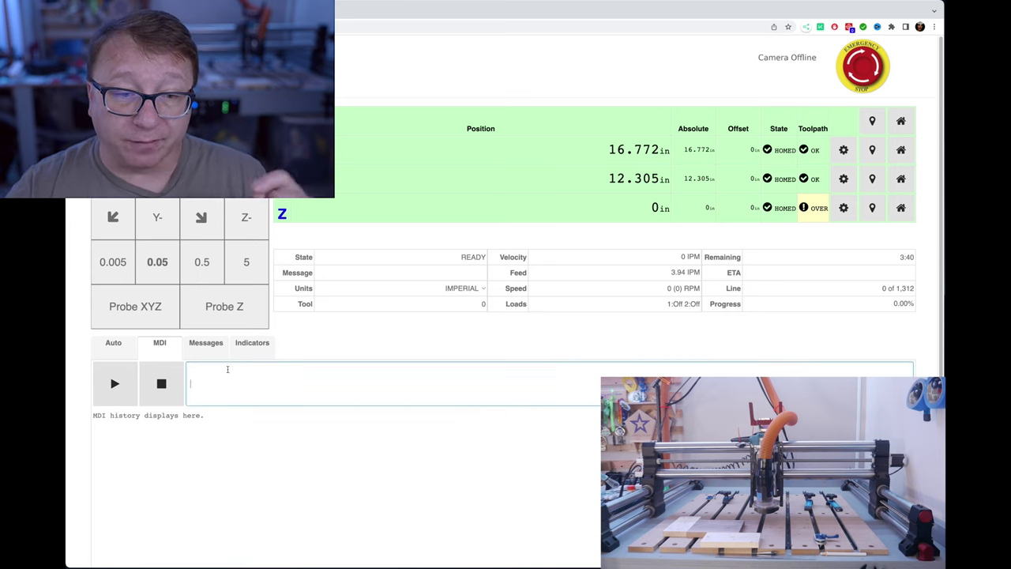
{"action": "type", "text": "G90"}
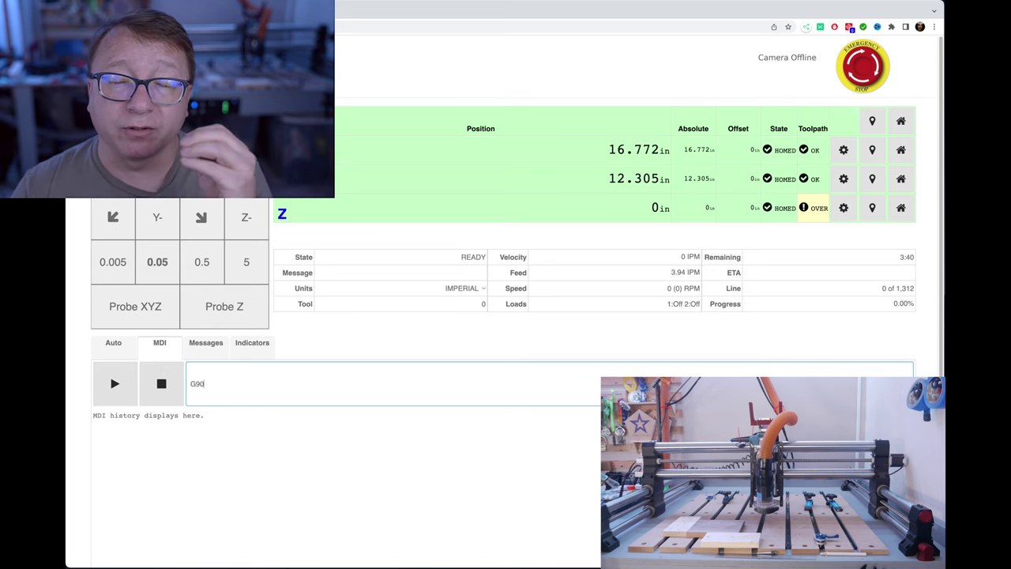
{"action": "key", "text": "Return"}
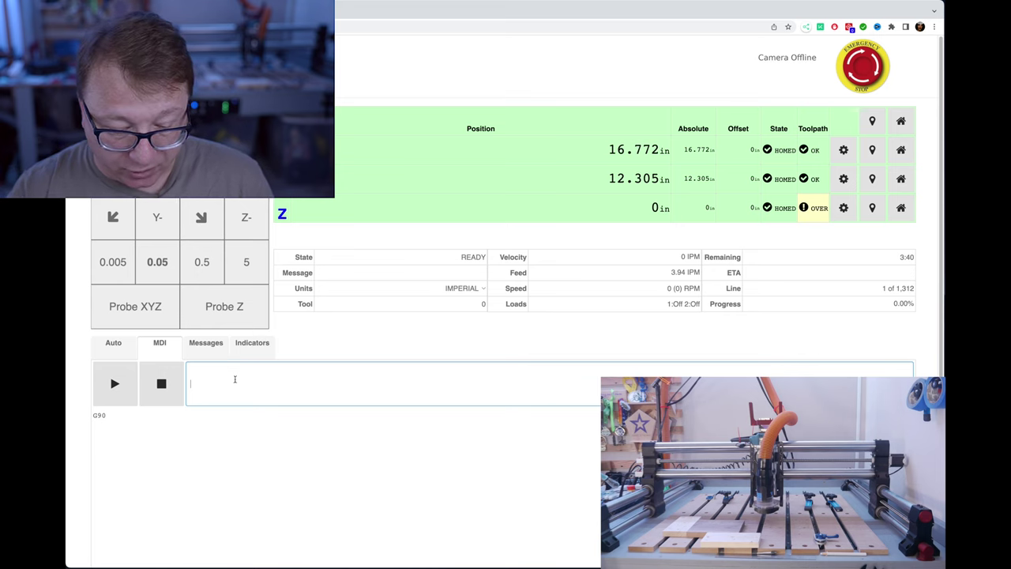
Run G20 for inch units and leave the Units setting at IMPERIAL.
{"action": "type", "text": "G2"}
{"action": "type", "text": "0"}
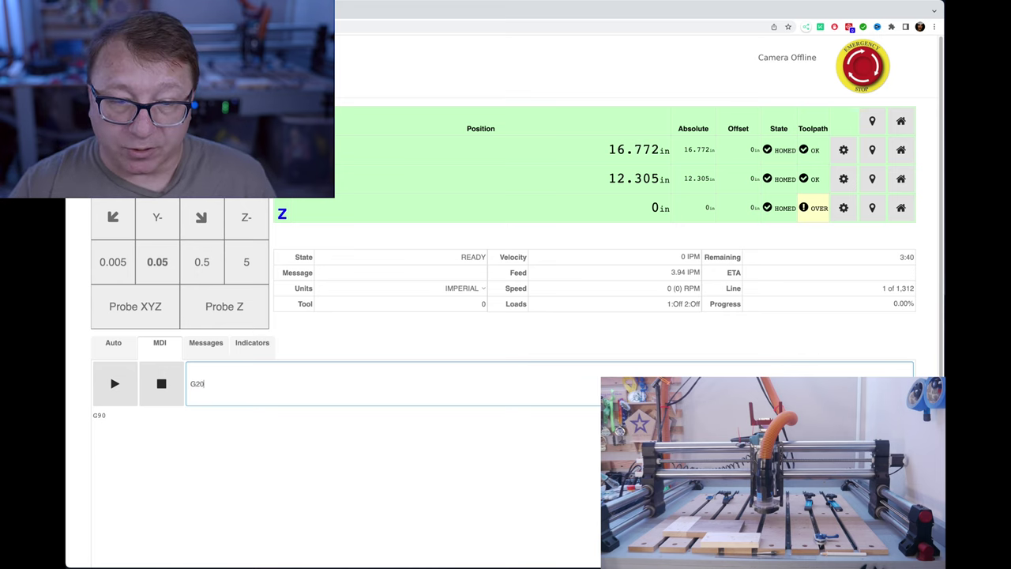
{"action": "key", "text": "Return"}
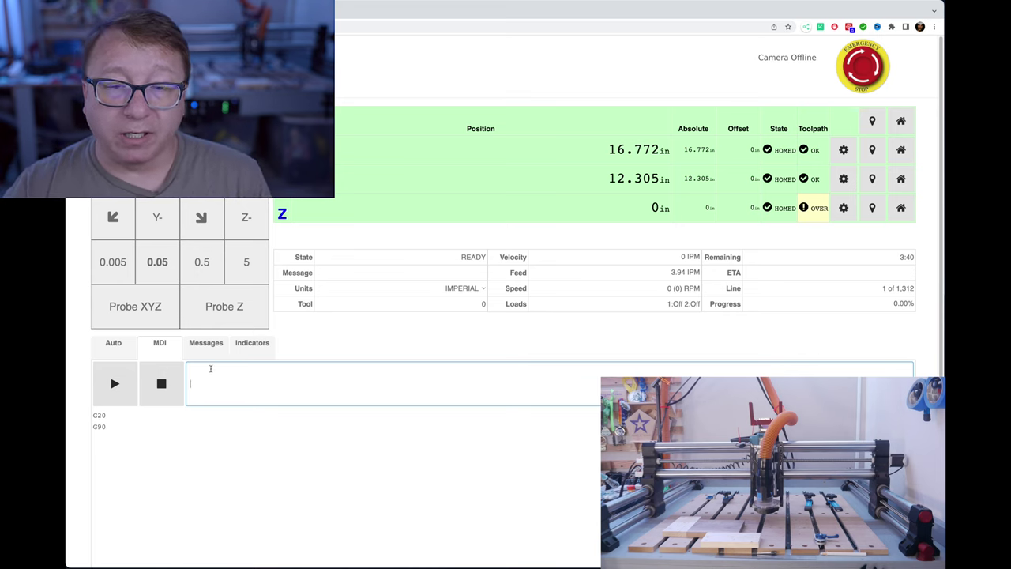
{"action": "left_click", "coordinate": [459, 289]}
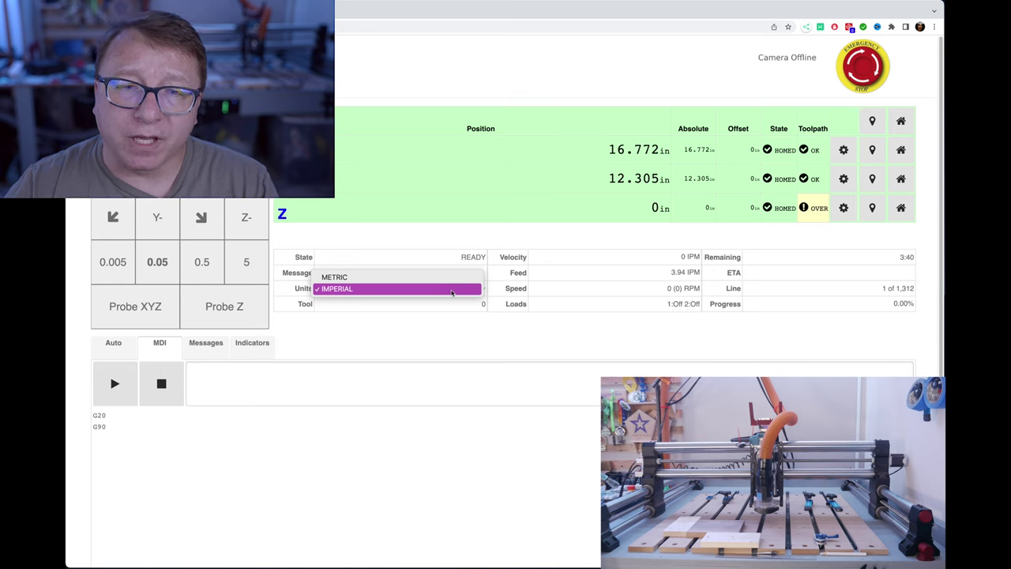
{"action": "left_click", "coordinate": [451, 180]}
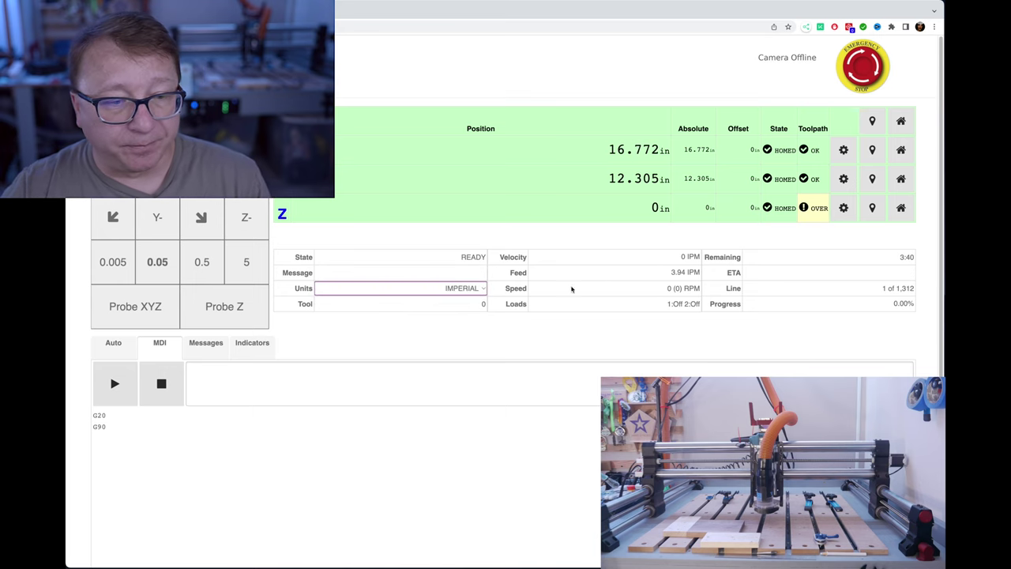
{"action": "scroll", "coordinate": [408, 343], "scroll_direction": "down", "scroll_amount": 2}
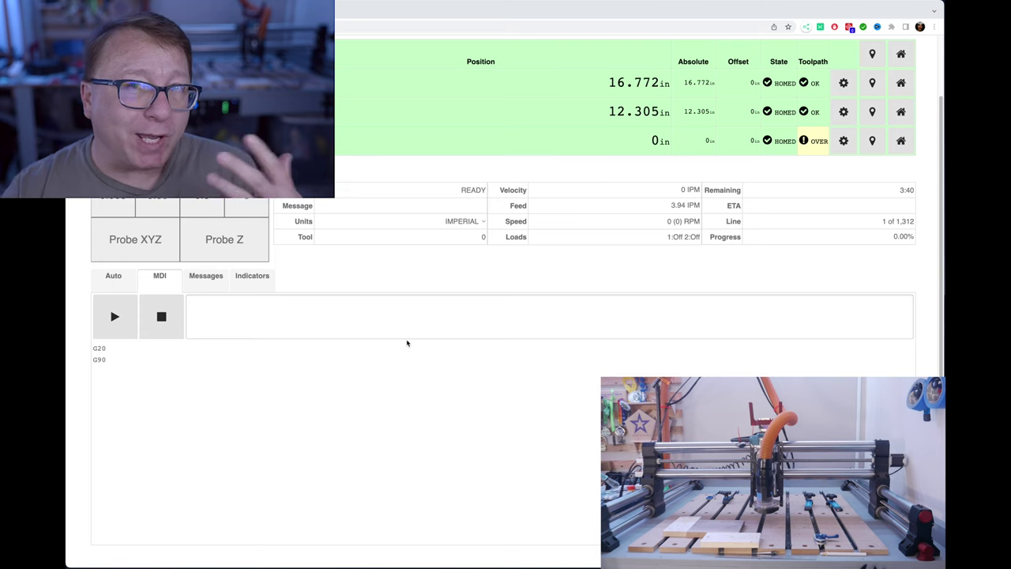
{"action": "left_click", "coordinate": [313, 320]}
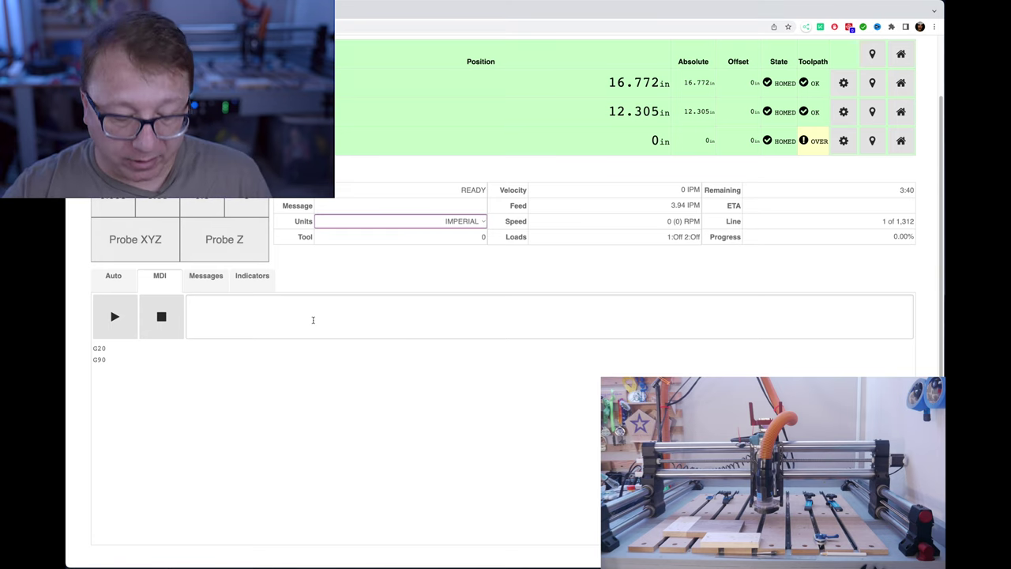
Enter G28 in the MDI field and run it, bringing X and Y to 0 in.
{"action": "left_click", "coordinate": [313, 319]}
{"action": "type", "text": "G28"}
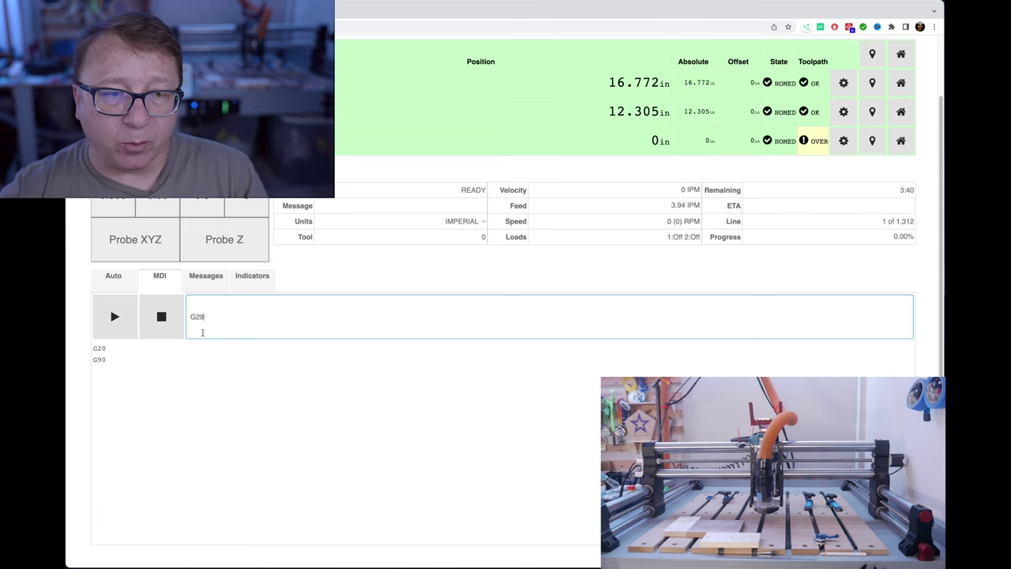
{"action": "left_click", "coordinate": [115, 317]}
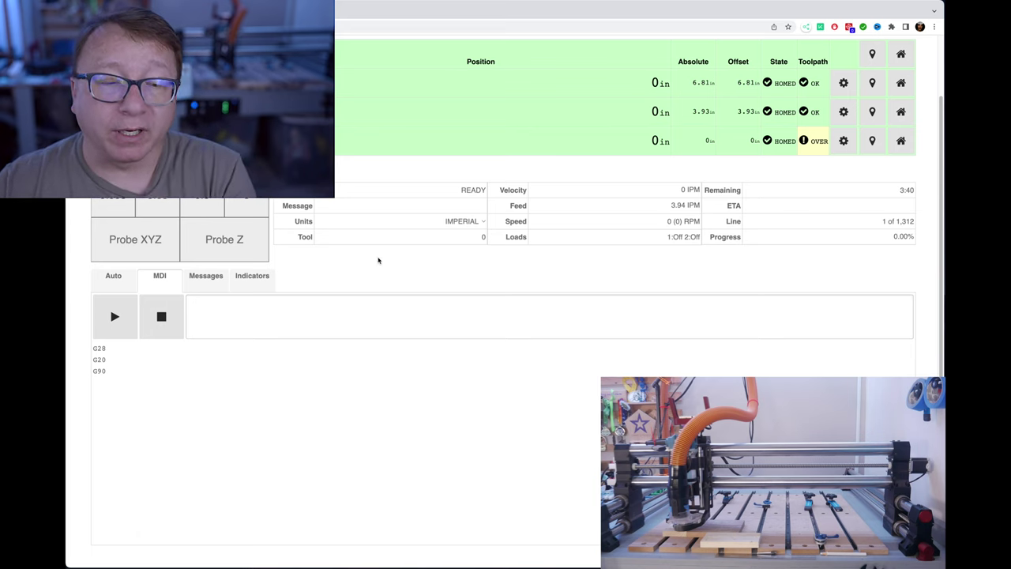
Rerun G28 from the history, then switch units to METRIC and back to IMPERIAL.
{"action": "left_click", "coordinate": [100, 351]}
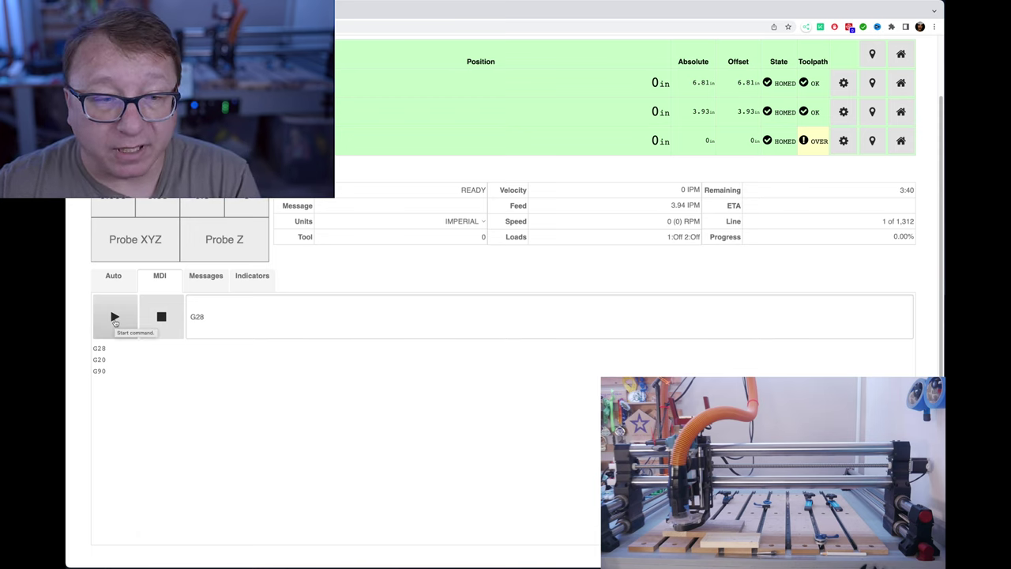
{"action": "left_click", "coordinate": [115, 317]}
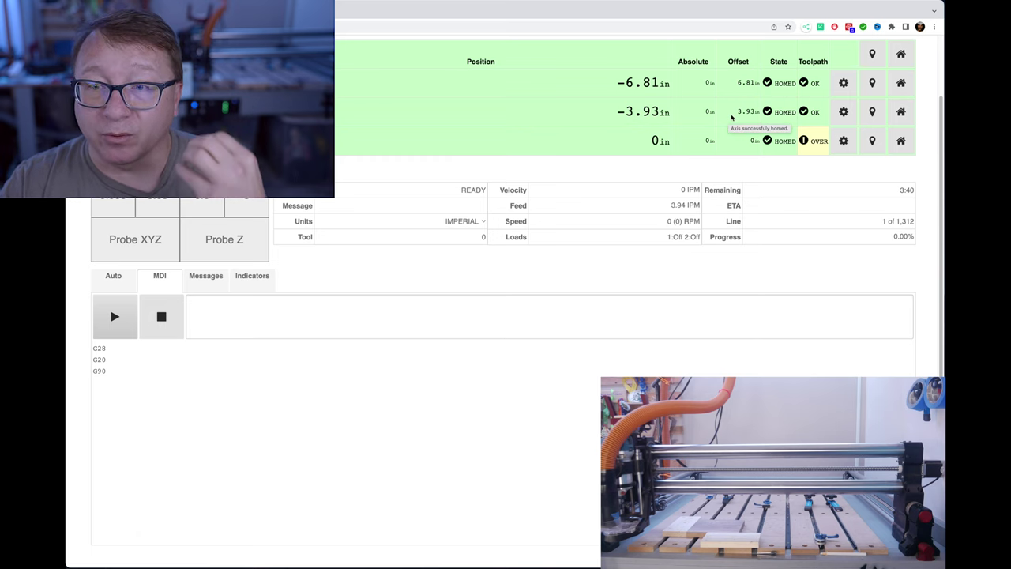
{"action": "left_click", "coordinate": [478, 220]}
{"action": "left_click", "coordinate": [364, 210]}
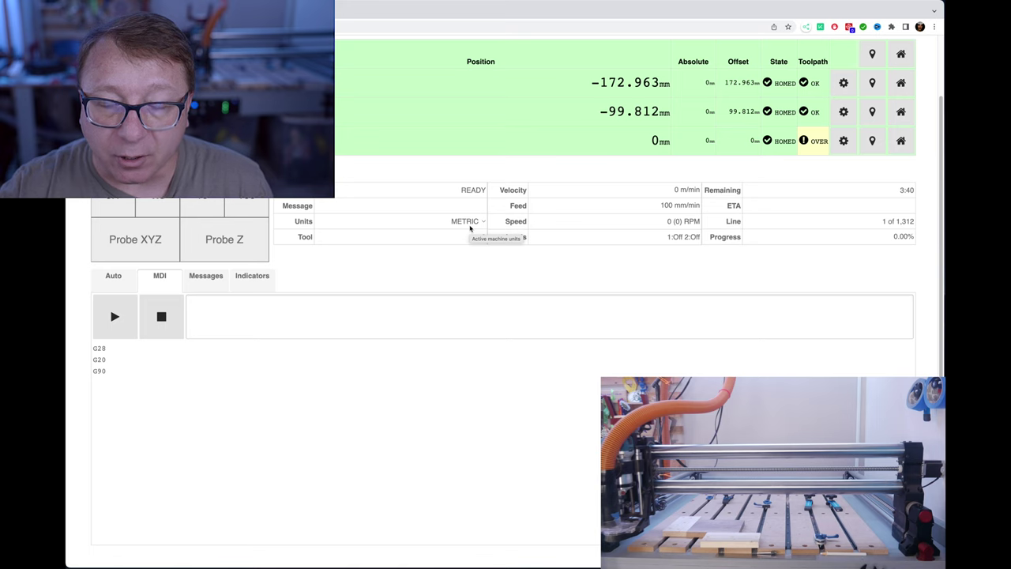
{"action": "left_click", "coordinate": [469, 228]}
Confirm IMPERIAL units and put the cursor in the MDI command box.
{"action": "left_click", "coordinate": [455, 231]}
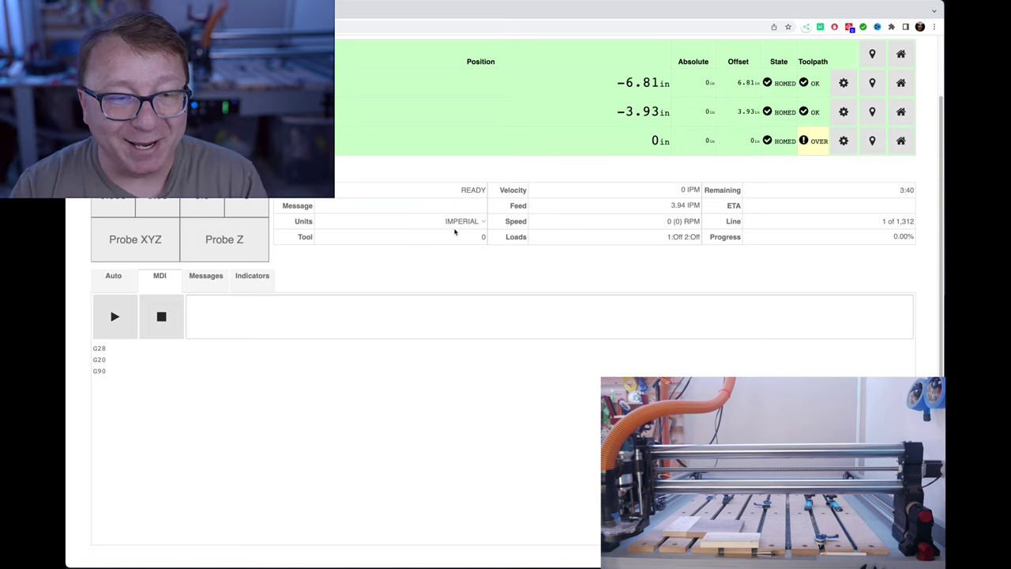
{"action": "left_click", "coordinate": [302, 320]}
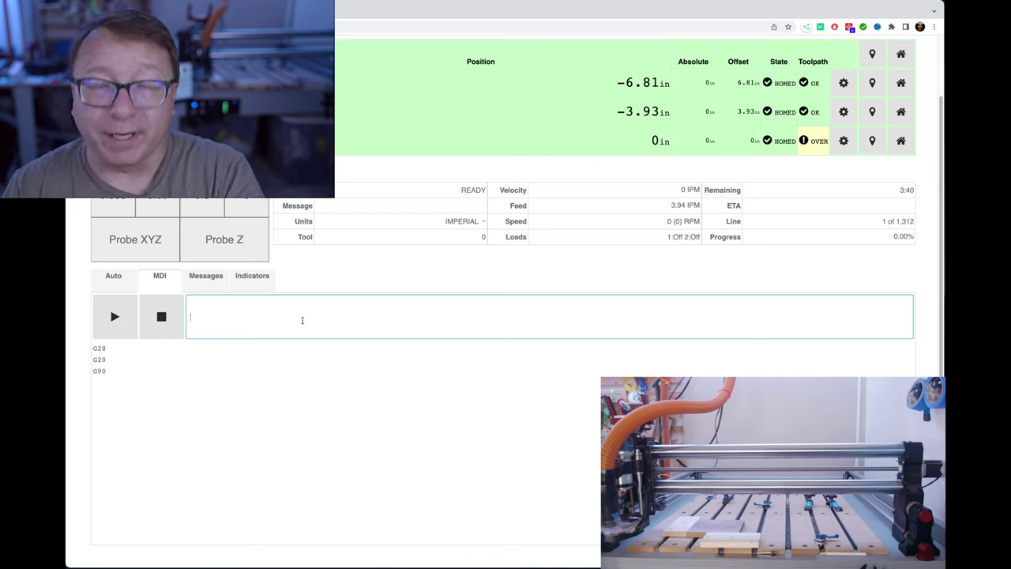
Enter and run the G1 X1 move from the MDI field.
{"action": "type", "text": "G1"}
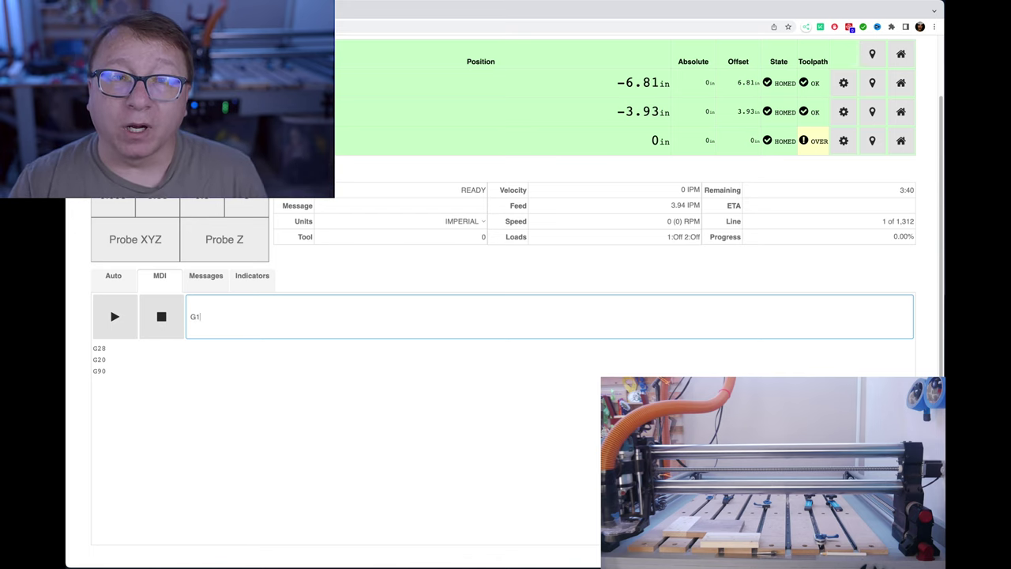
{"action": "type", "text": " X1"}
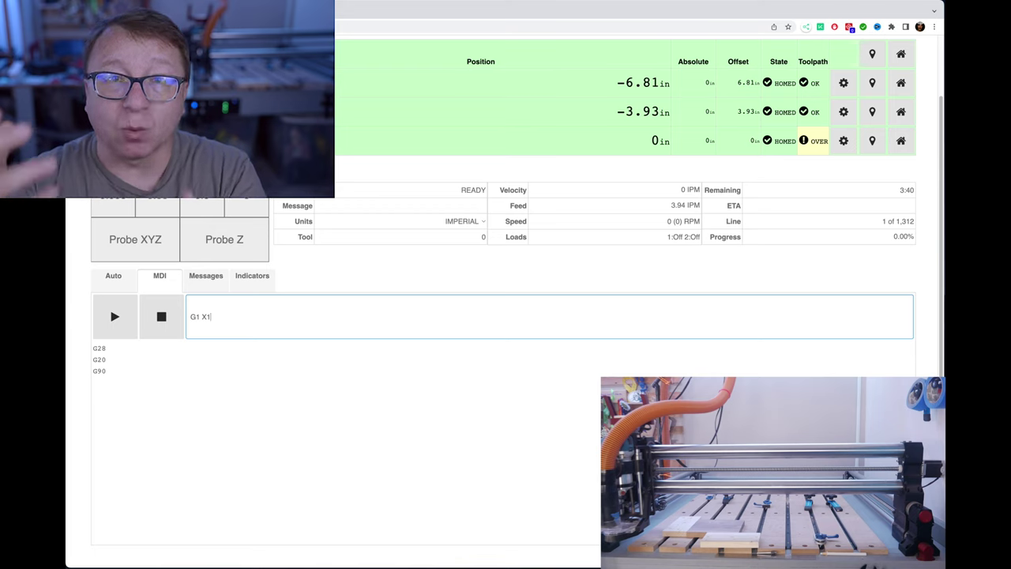
{"action": "left_click", "coordinate": [116, 320]}
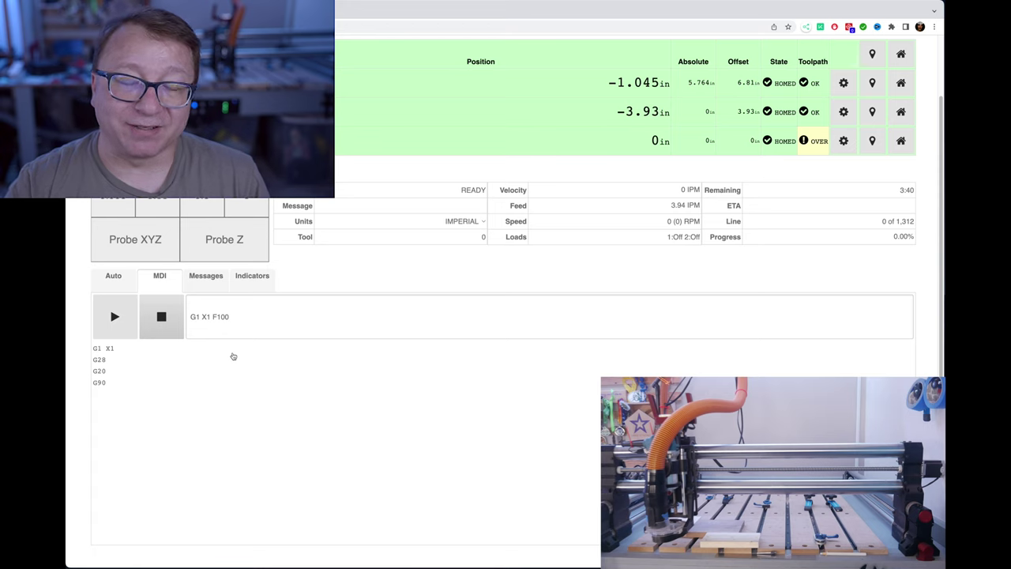
Run G1 X1 F100, moving X to 1 in at 100 IPM.
{"action": "left_click", "coordinate": [115, 318]}
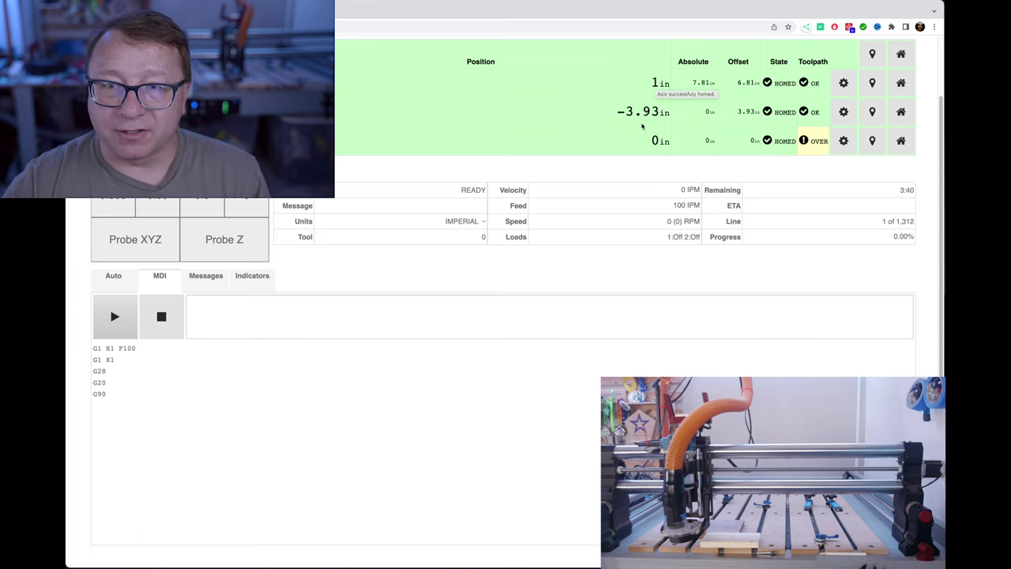
Enter G1 X2 Y2 in the MDI field and run the move.
{"action": "left_click", "coordinate": [288, 316]}
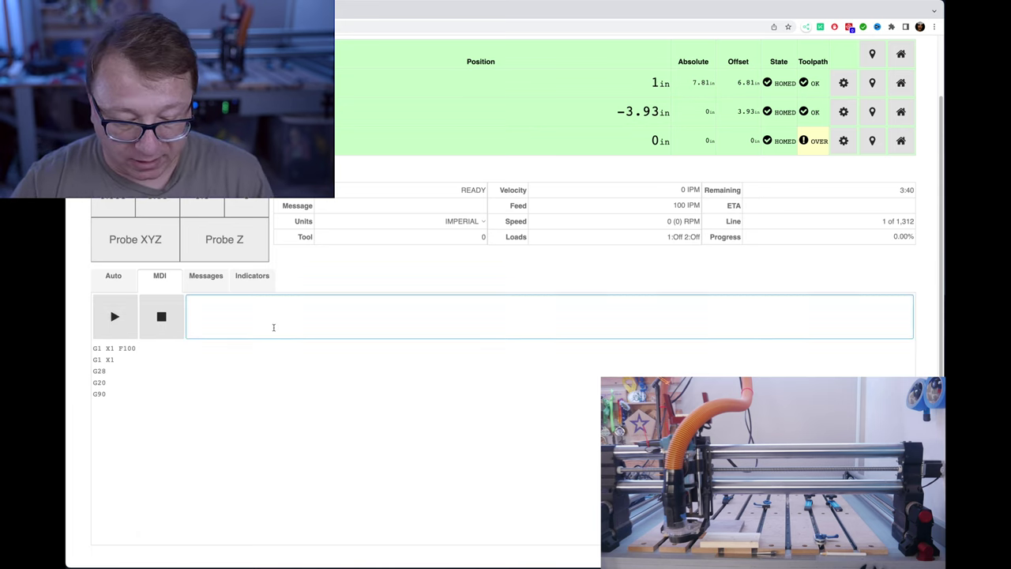
{"action": "type", "text": "G1"}
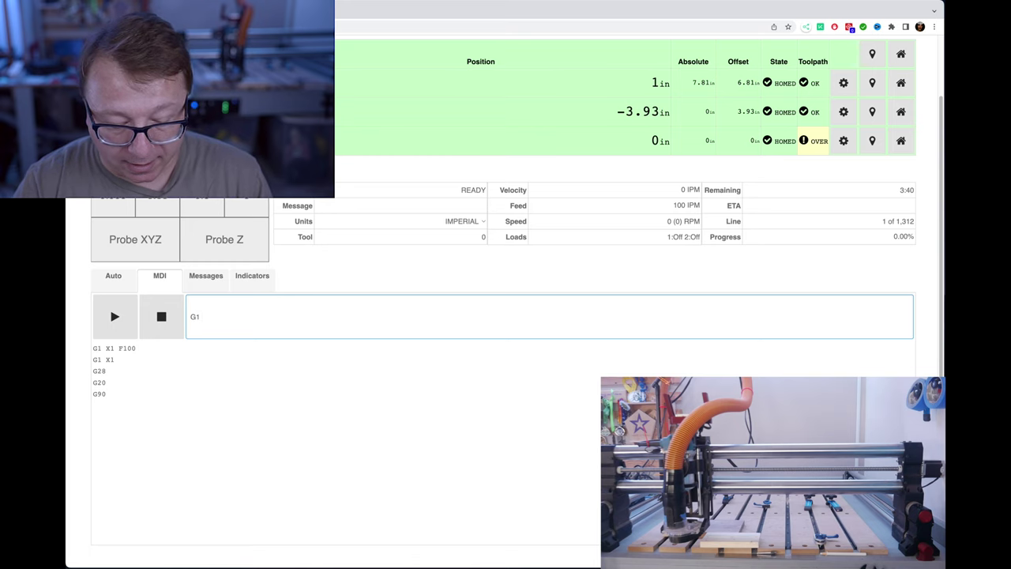
{"action": "type", "text": " X"}
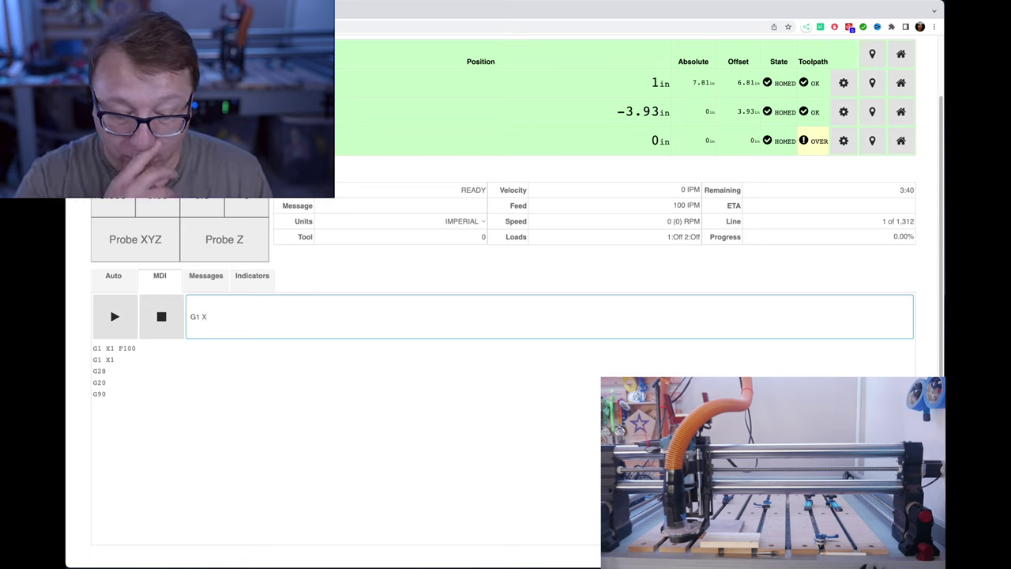
{"action": "type", "text": "2 Y2"}
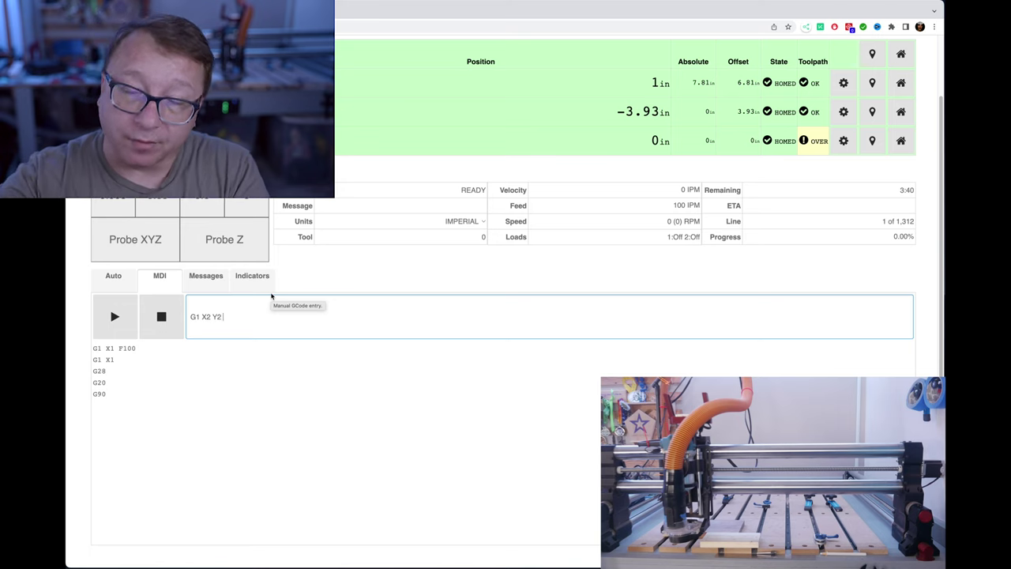
{"action": "left_click", "coordinate": [111, 319]}
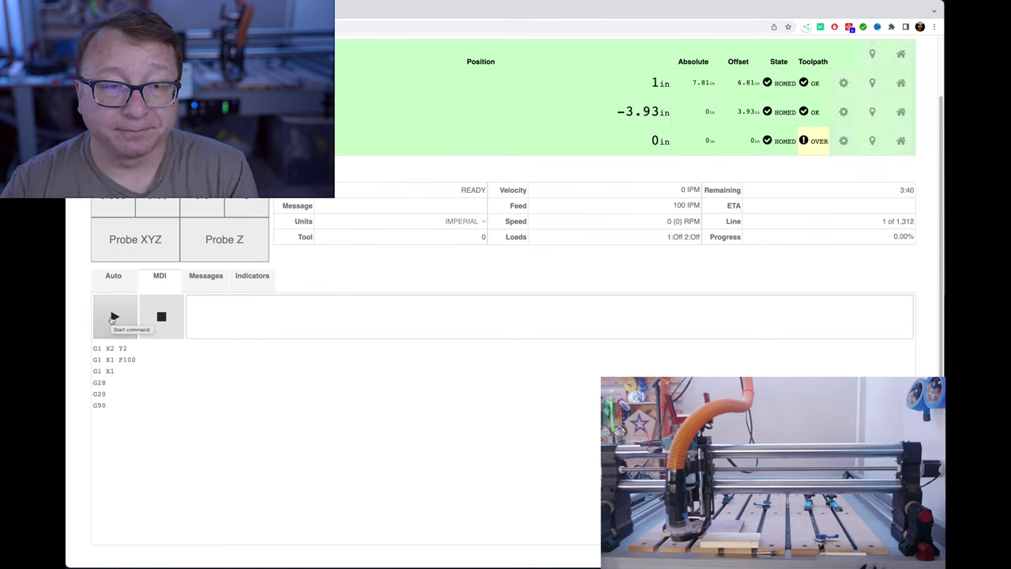